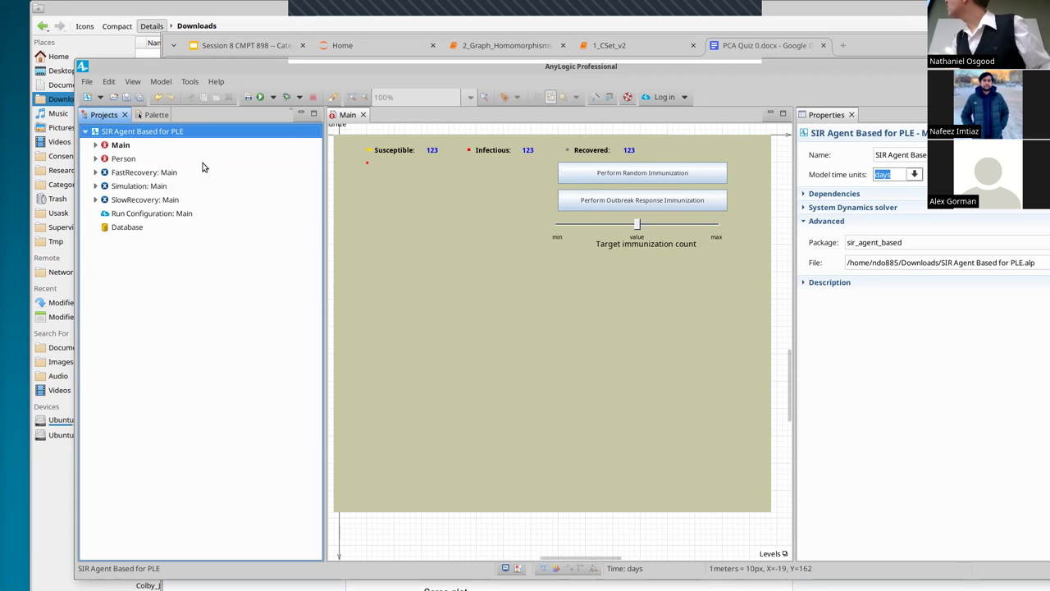
Open the Person agent type and draw a transition from Recovered back to Susceptible, bending it outward around the Infectious state
left_click(140, 161)
double_click(139, 161)
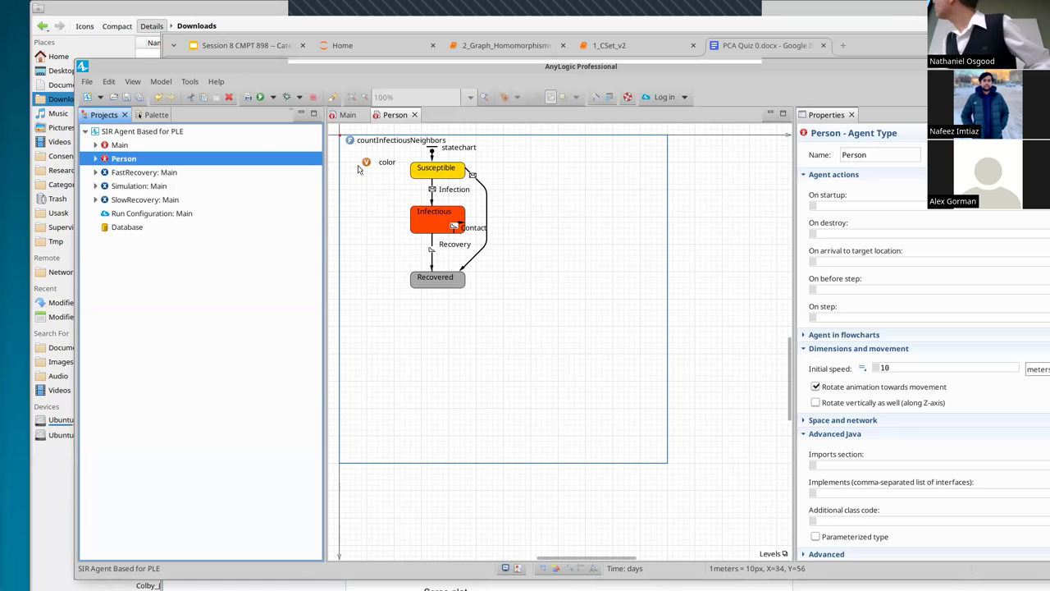
left_click(158, 115)
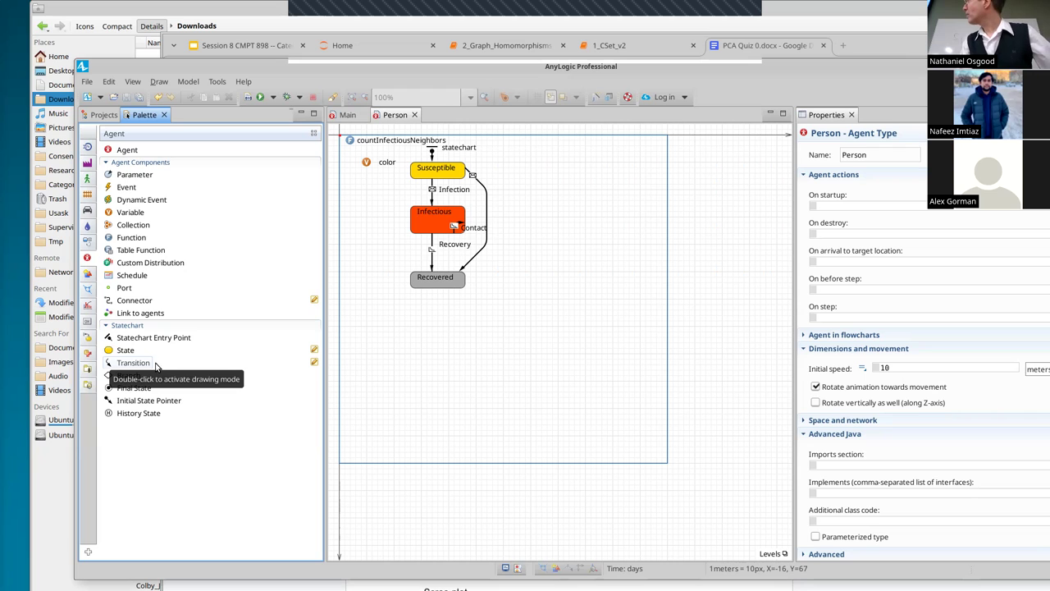
left_click_drag(152, 364, 401, 189)
key("Escape")
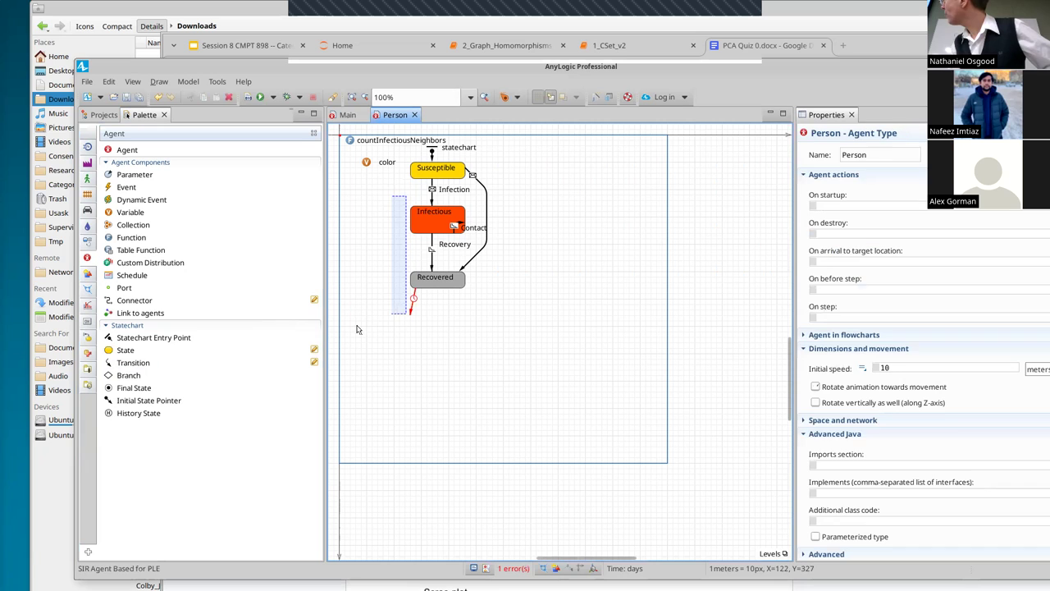
left_click(409, 314)
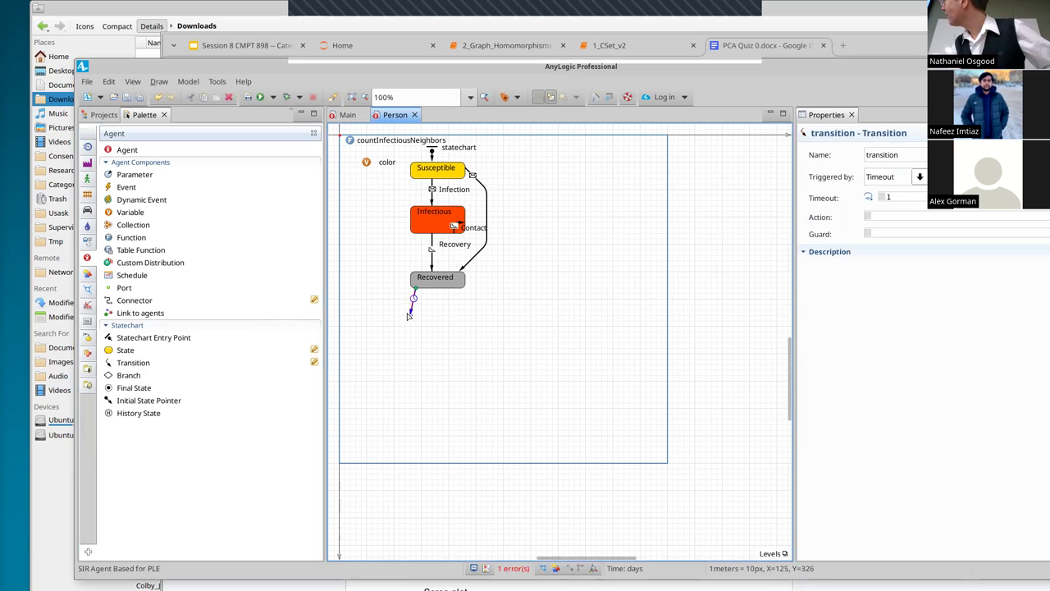
left_click_drag(409, 314, 424, 173)
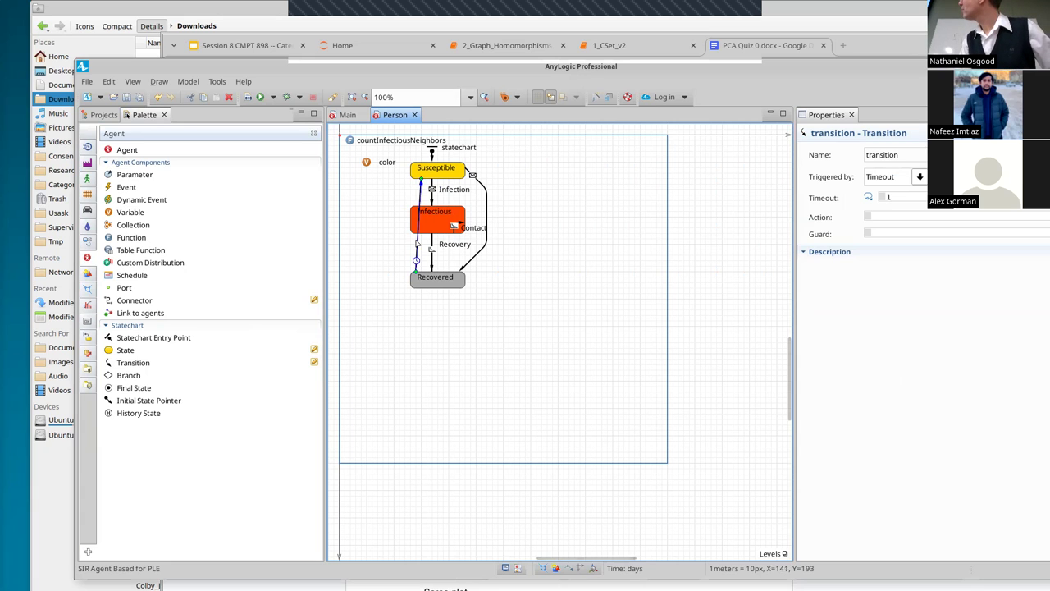
left_click_drag(418, 261, 351, 205)
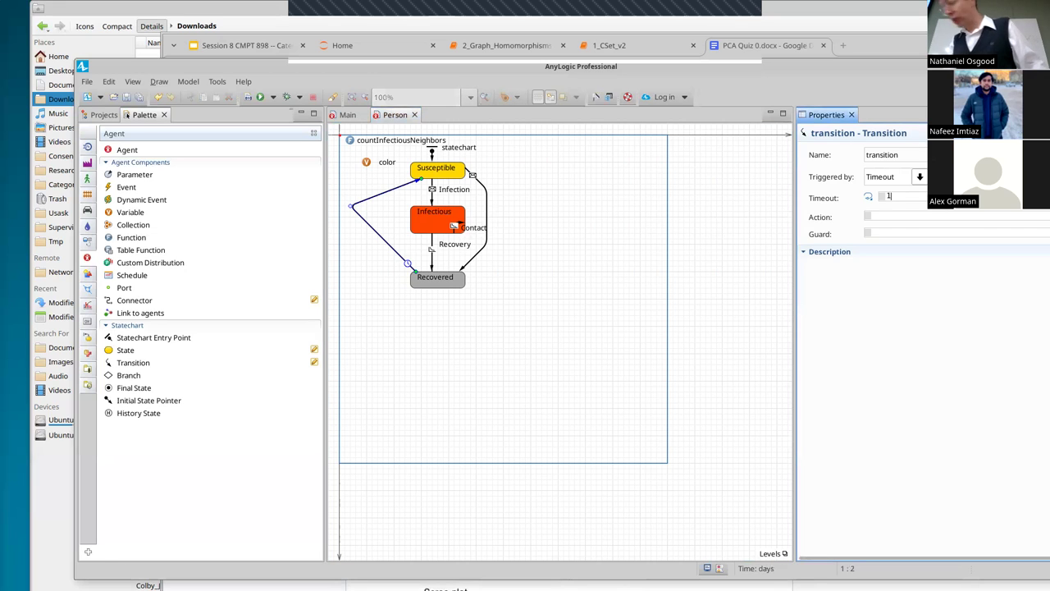
Set the timeout of the Recovered-to-Susceptible transition to 100
type("00")
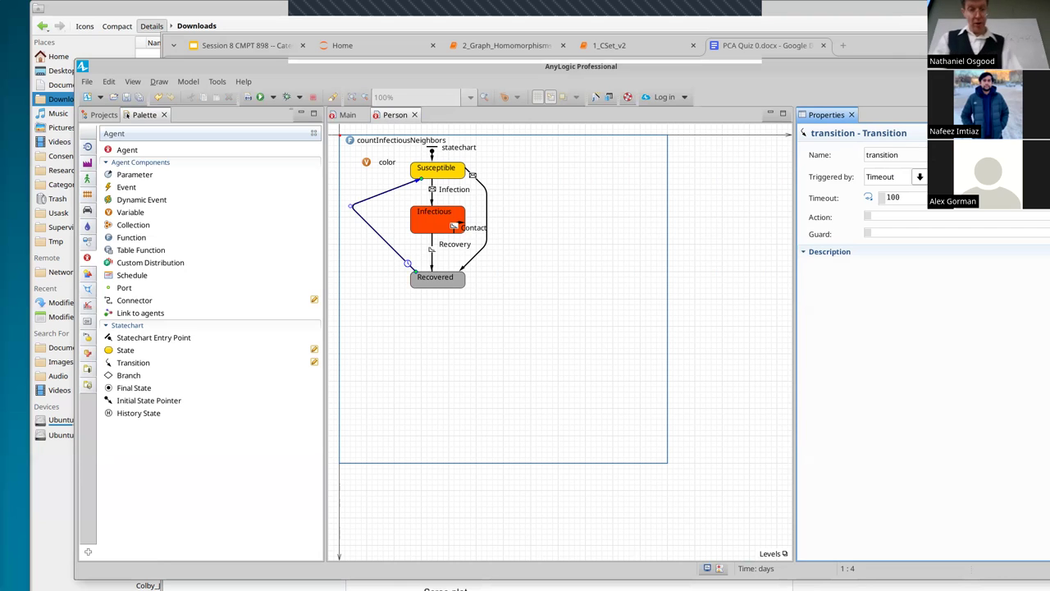
left_click(900, 197)
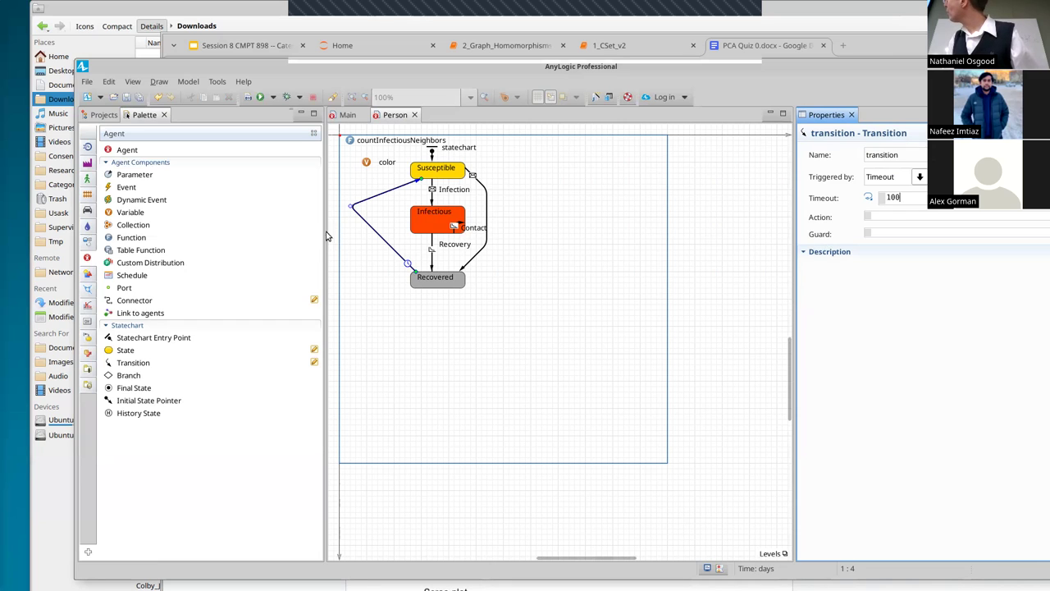
Remove the Recovered-to-Susceptible transition from the Person statechart
left_click(364, 203)
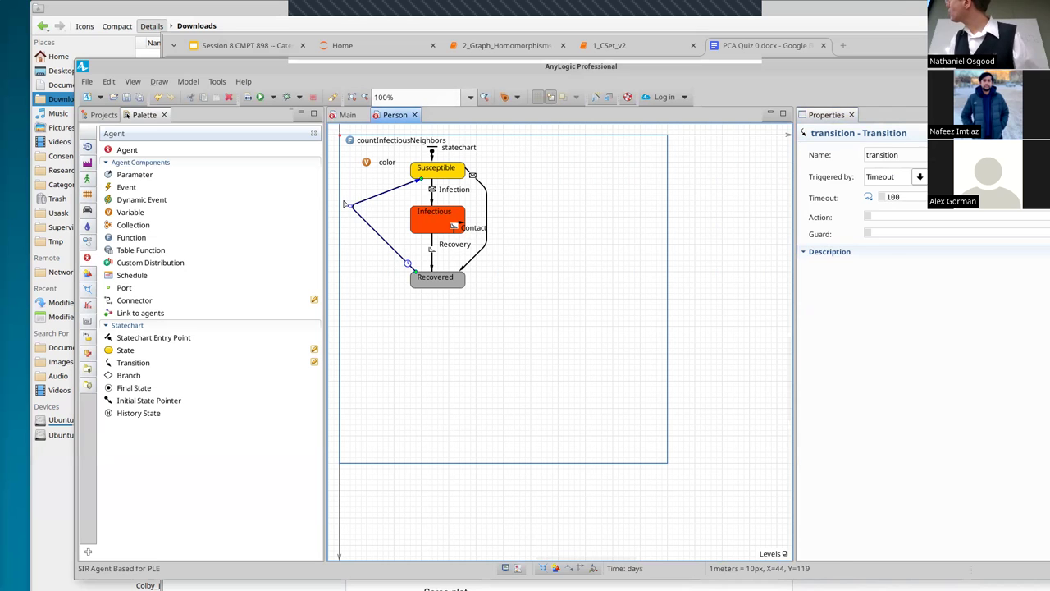
left_click(346, 204)
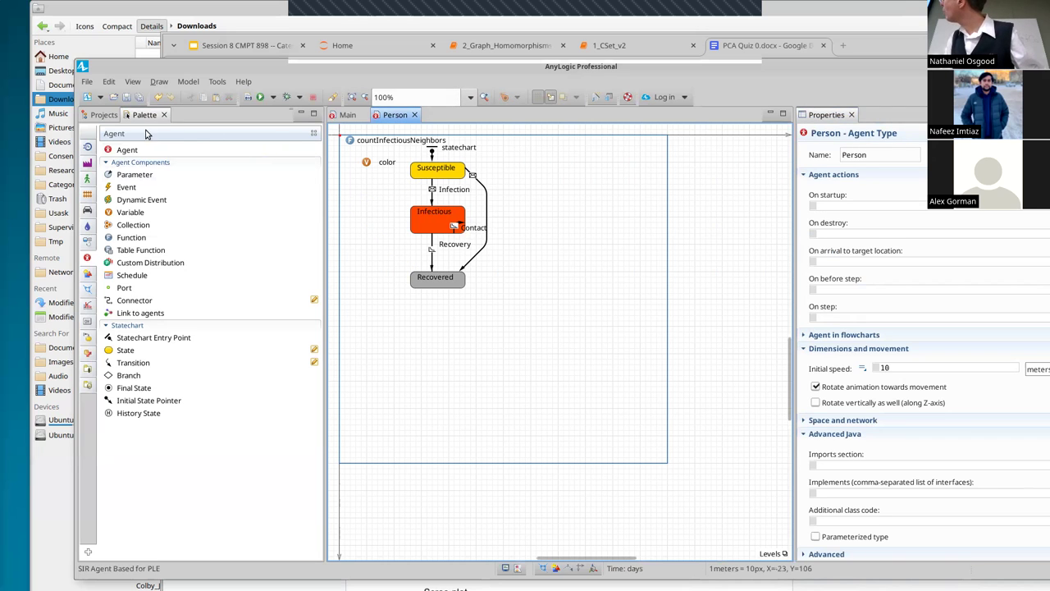
Run the Simulation experiment without the return transition and start the model in its Main view
left_click(102, 116)
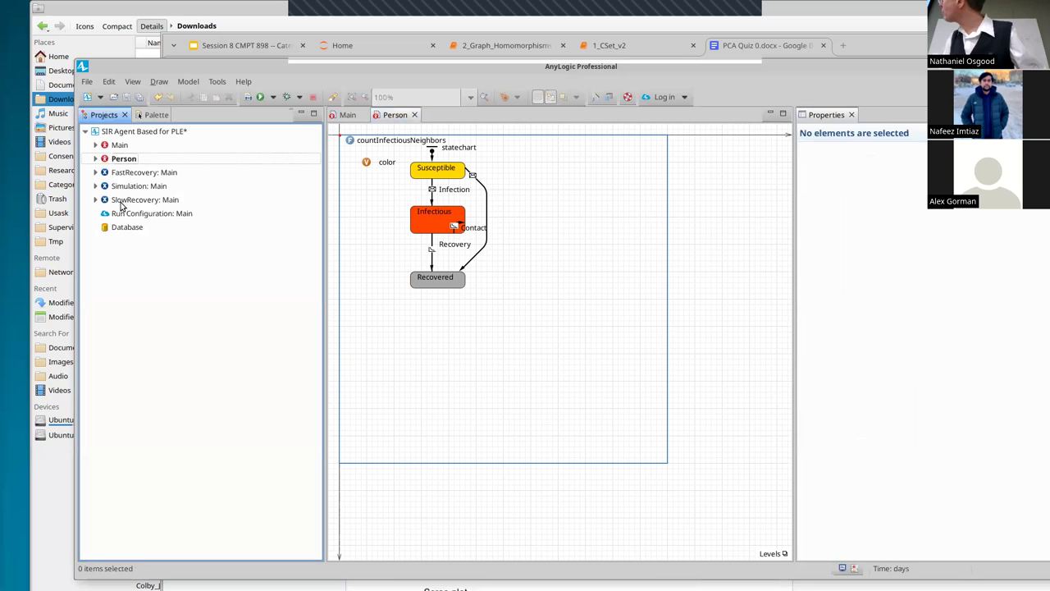
left_click(132, 188)
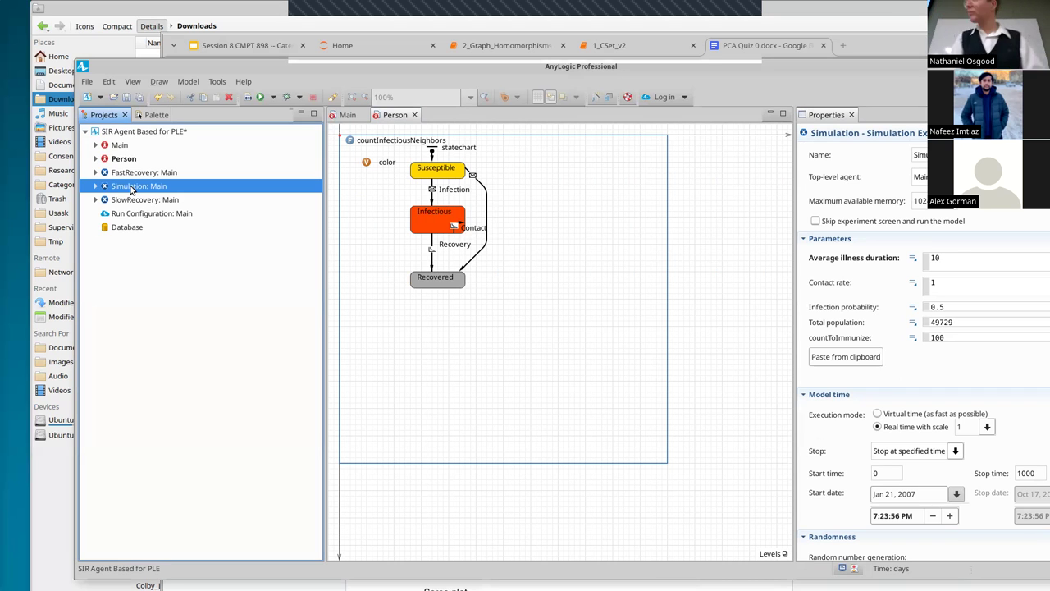
right_click(131, 190)
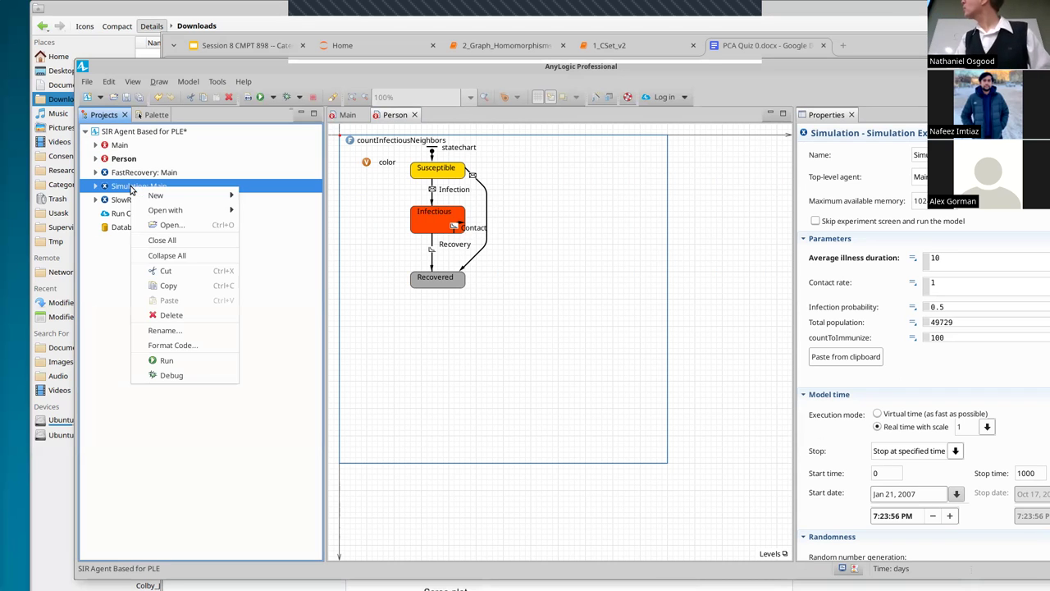
left_click(174, 361)
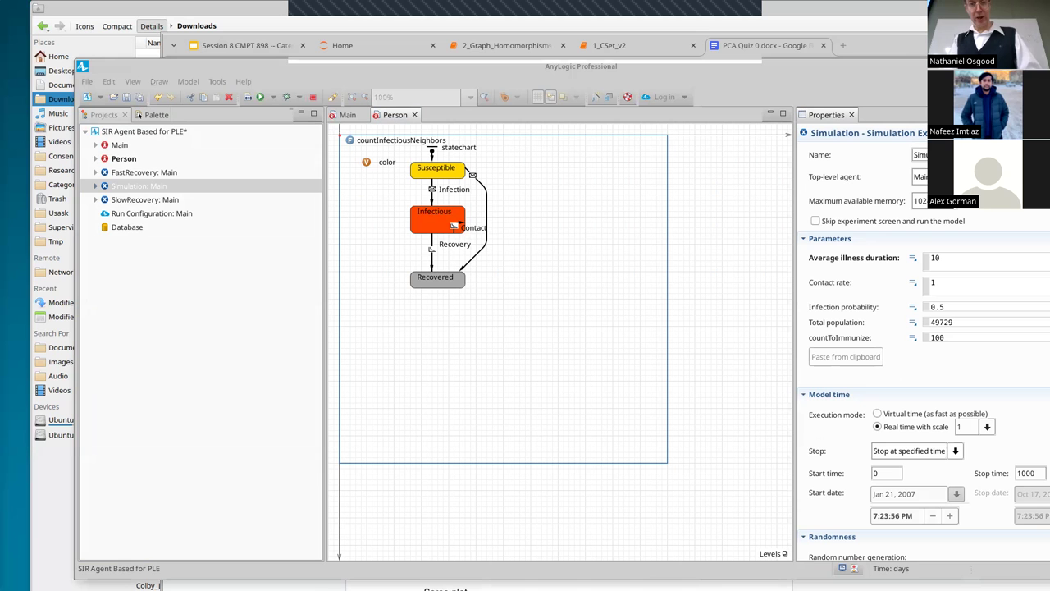
key("F5")
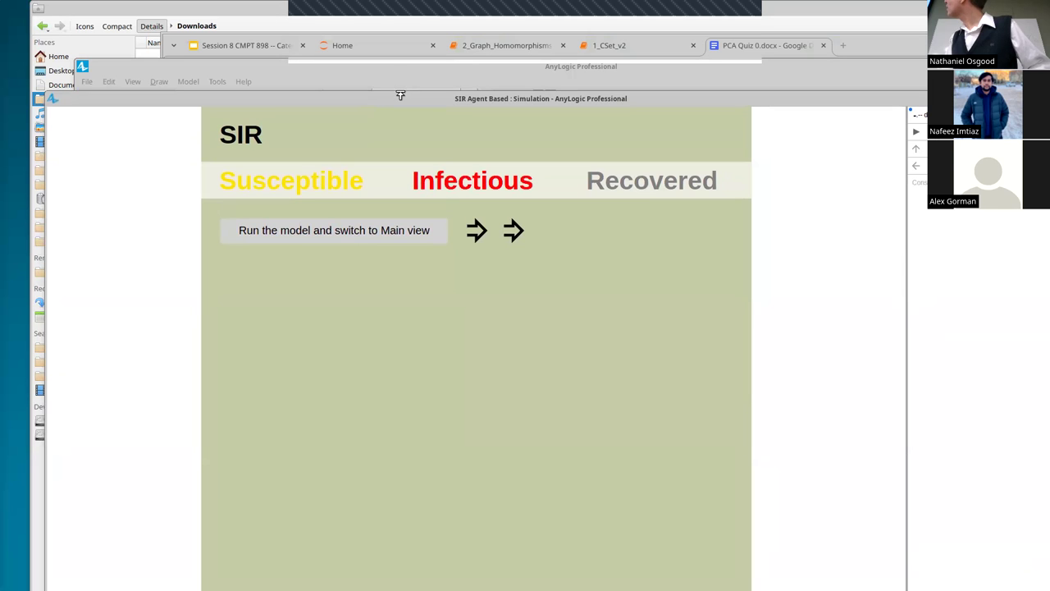
left_click_drag(401, 97, 426, 74)
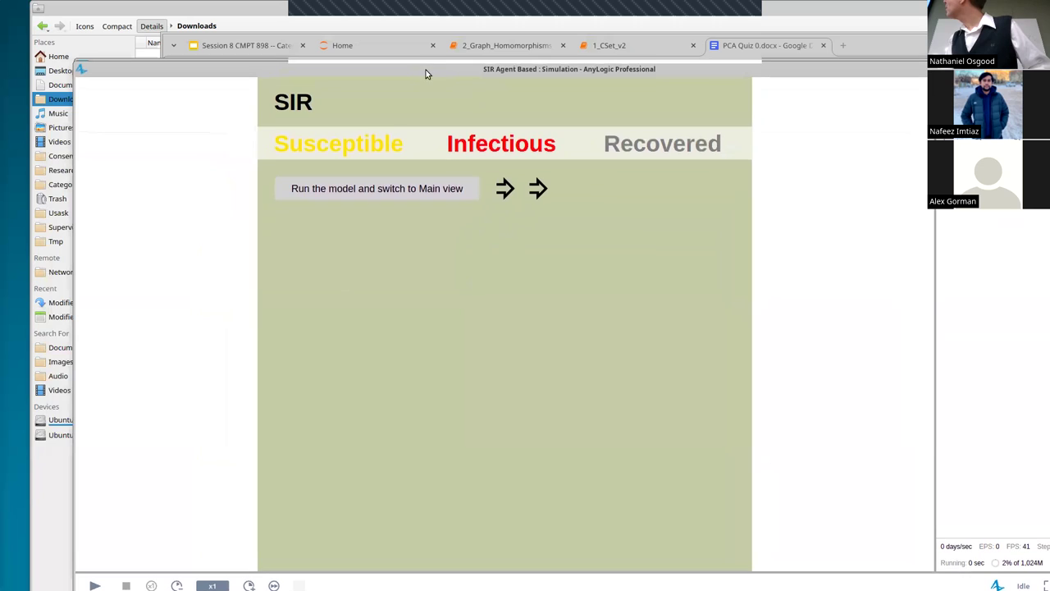
left_click(378, 189)
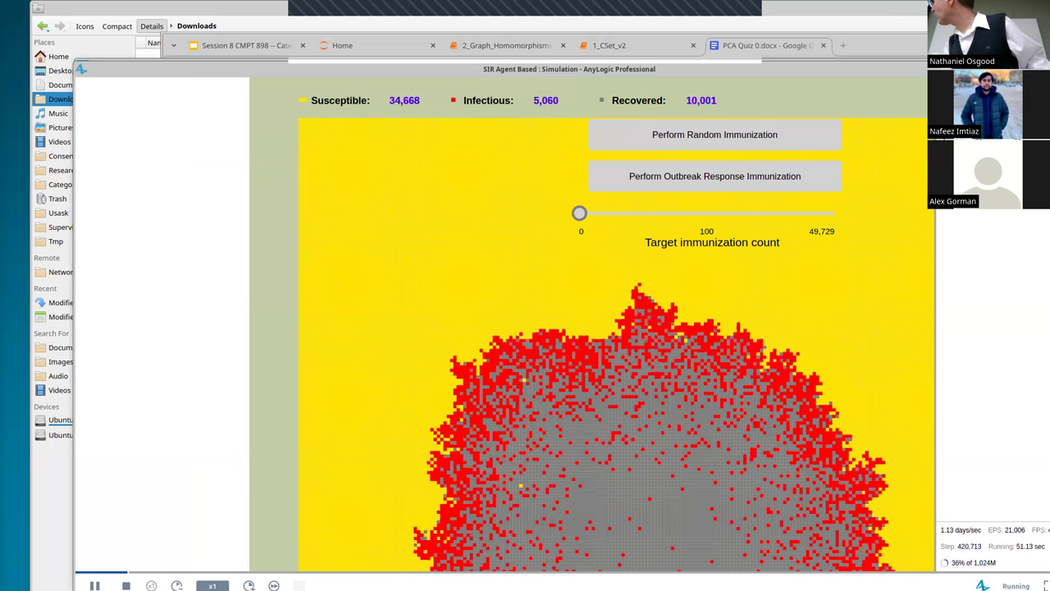
Switch the running model to virtual time so it runs to its end, and close the simulation window
left_click(275, 585)
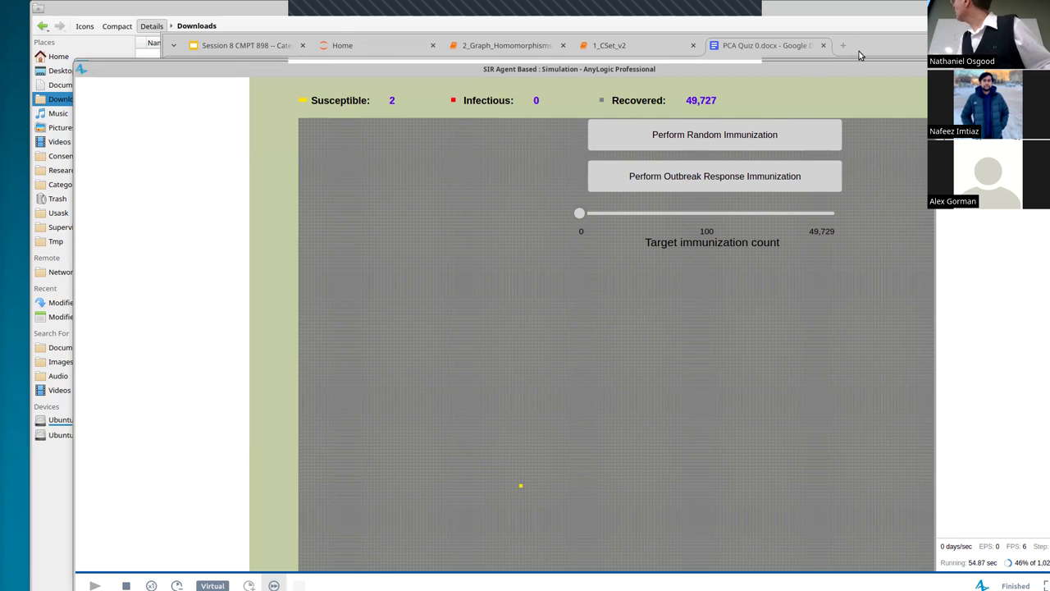
left_click_drag(873, 73, 730, 74)
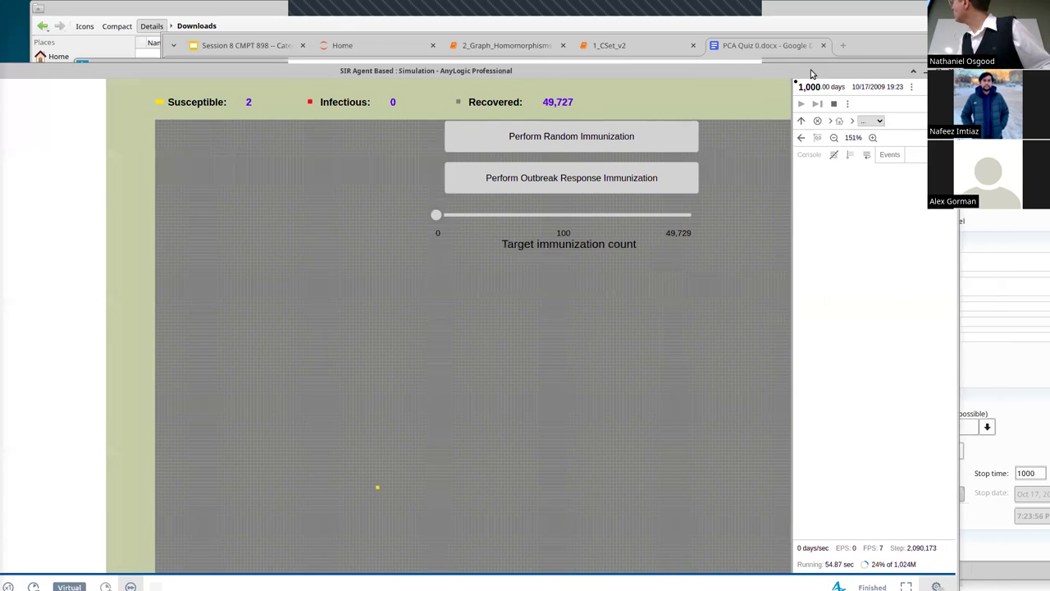
left_click(884, 66)
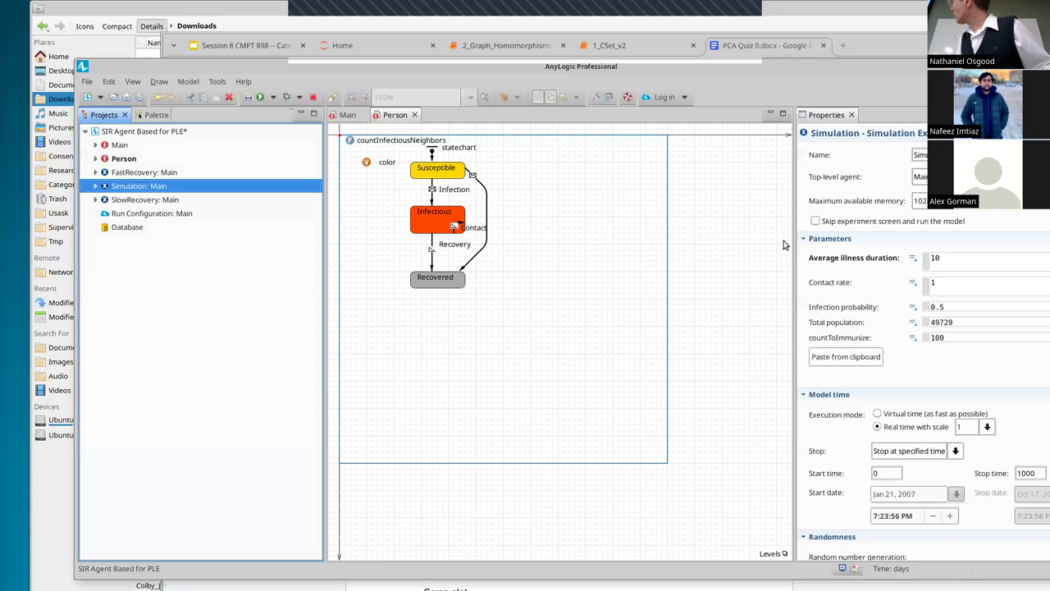
Undo the removal of the Recovered-to-Susceptible transition in the Person statechart
left_click(521, 263)
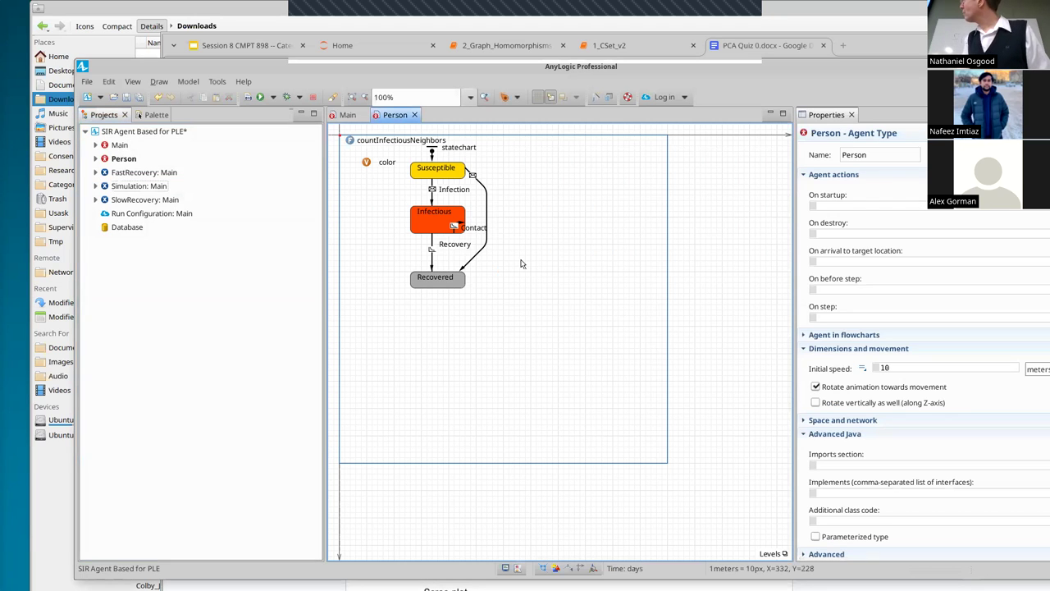
key("ctrl+z")
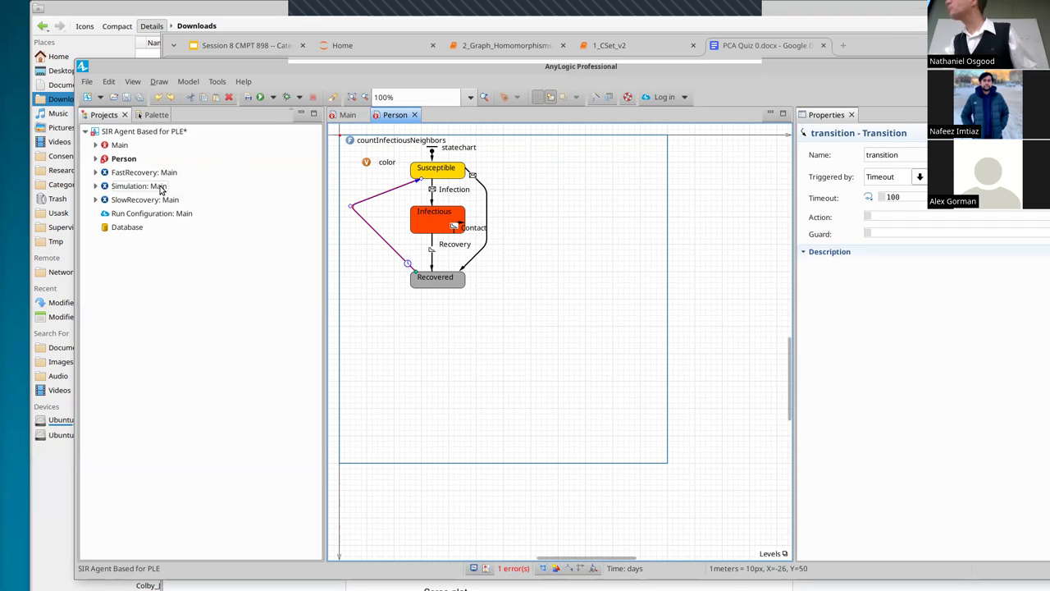
Try to run the Simulation experiment with the restored transition, and cancel the launch
right_click(160, 191)
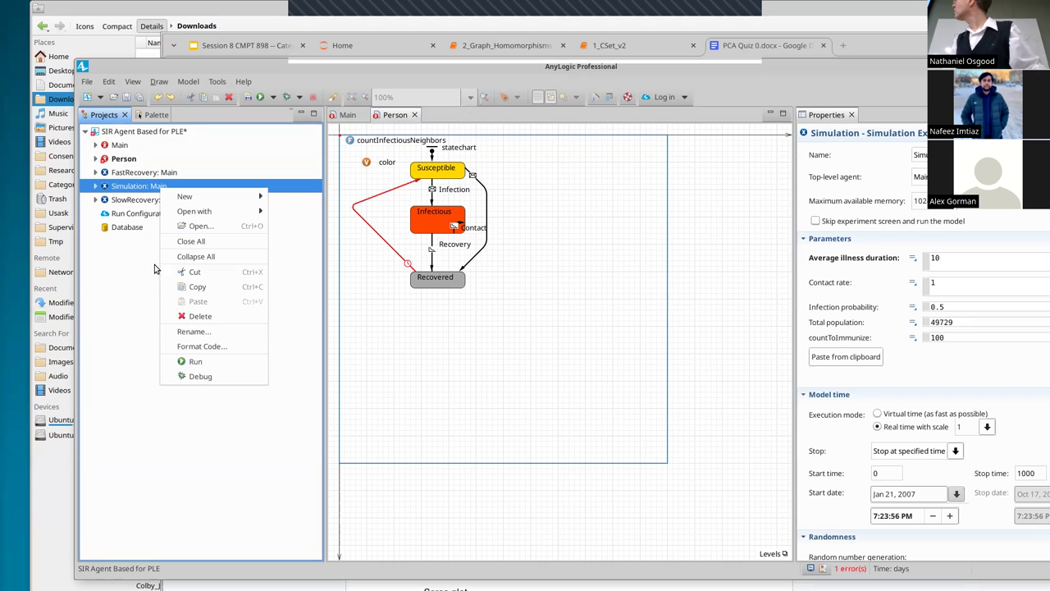
left_click(194, 369)
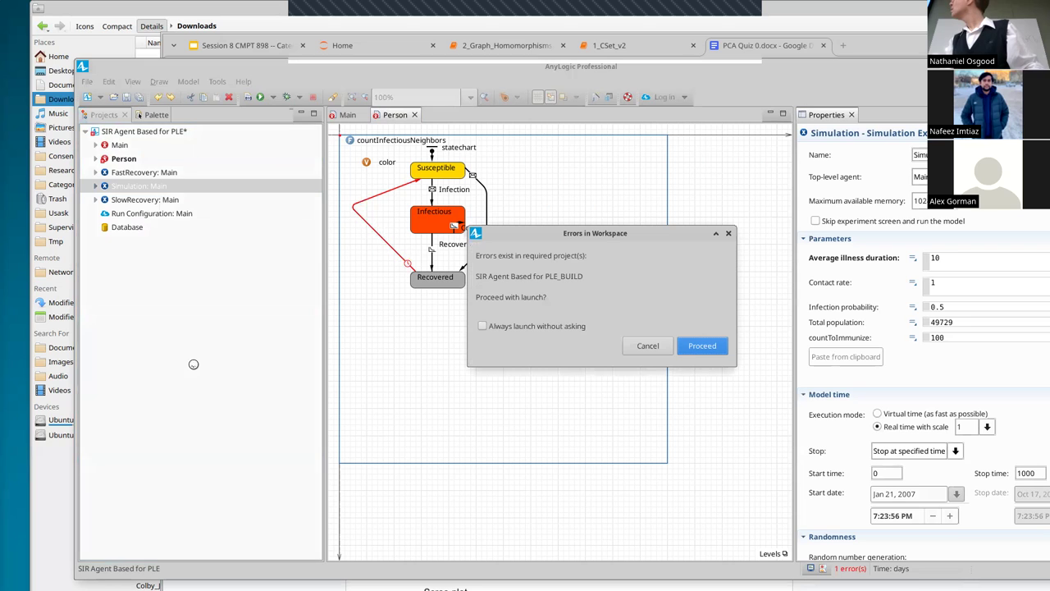
key("Escape")
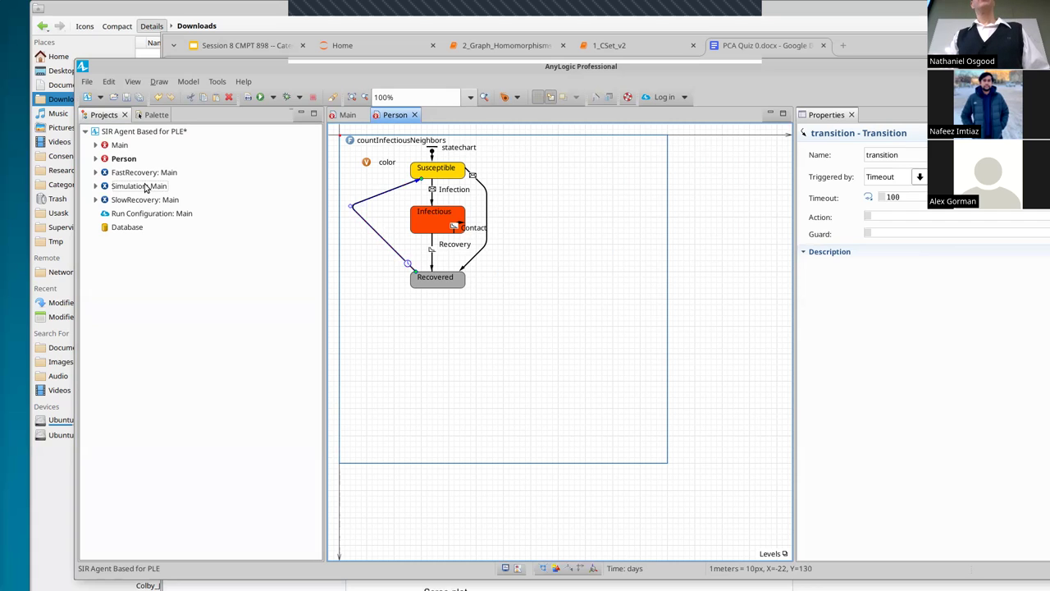
Run the Simulation experiment with the return transition in place, enlarge its window and start the model in the Main view
right_click(145, 187)
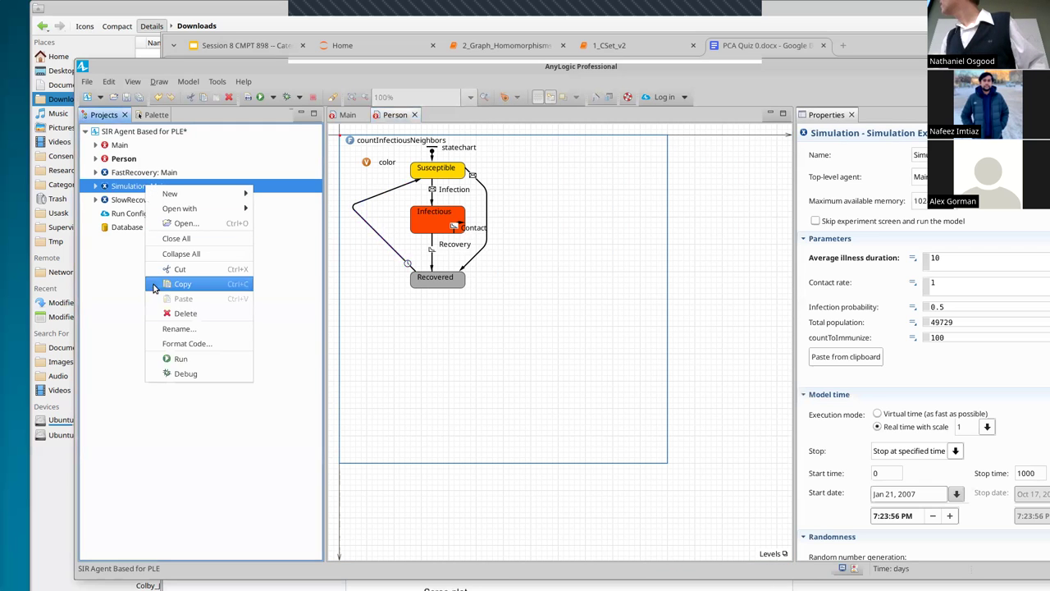
left_click(159, 361)
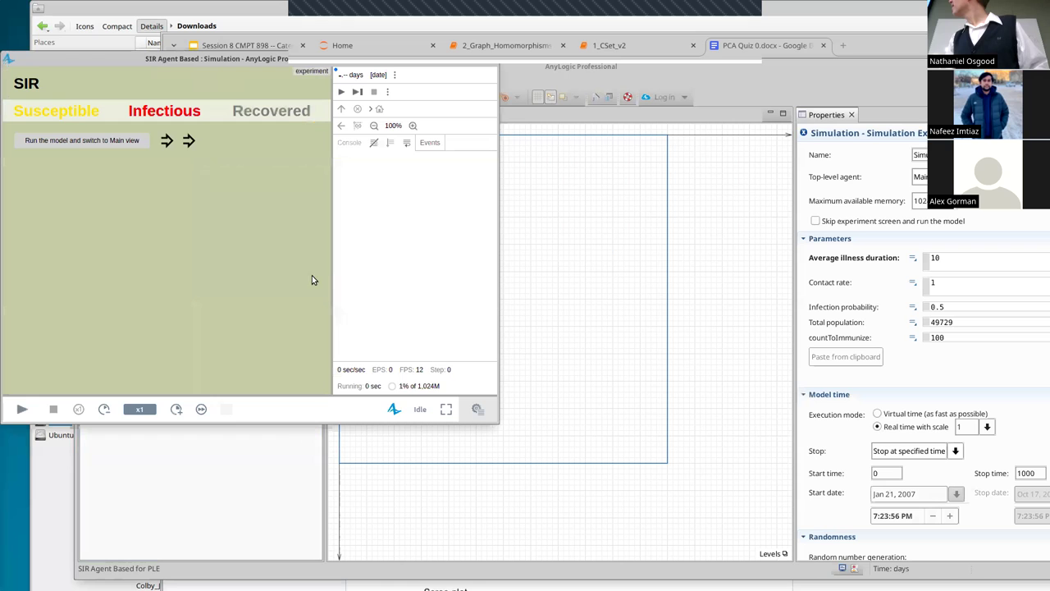
left_click_drag(273, 58, 401, 112)
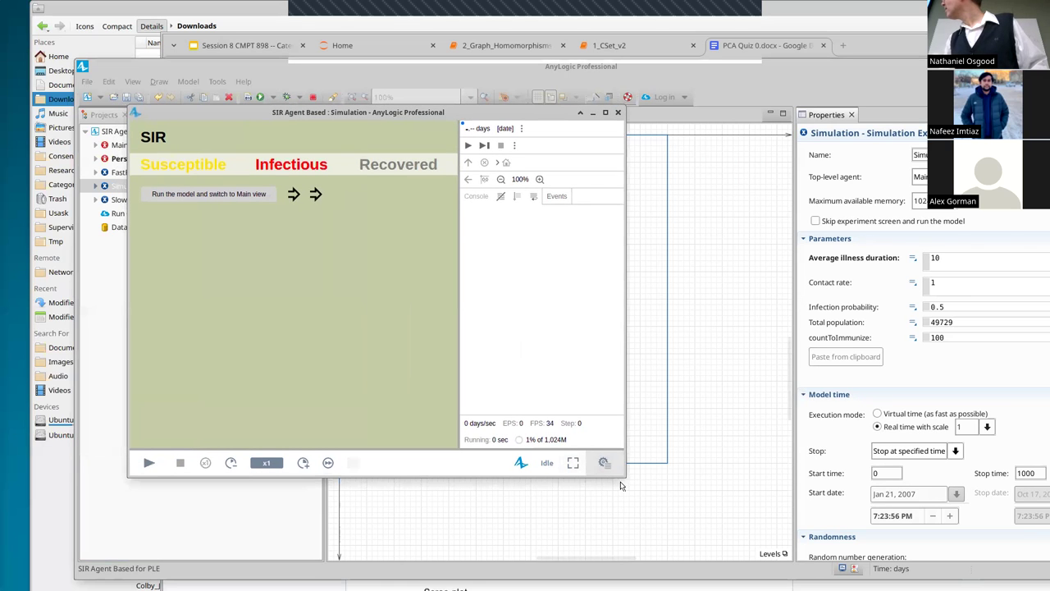
left_click_drag(622, 477, 799, 523)
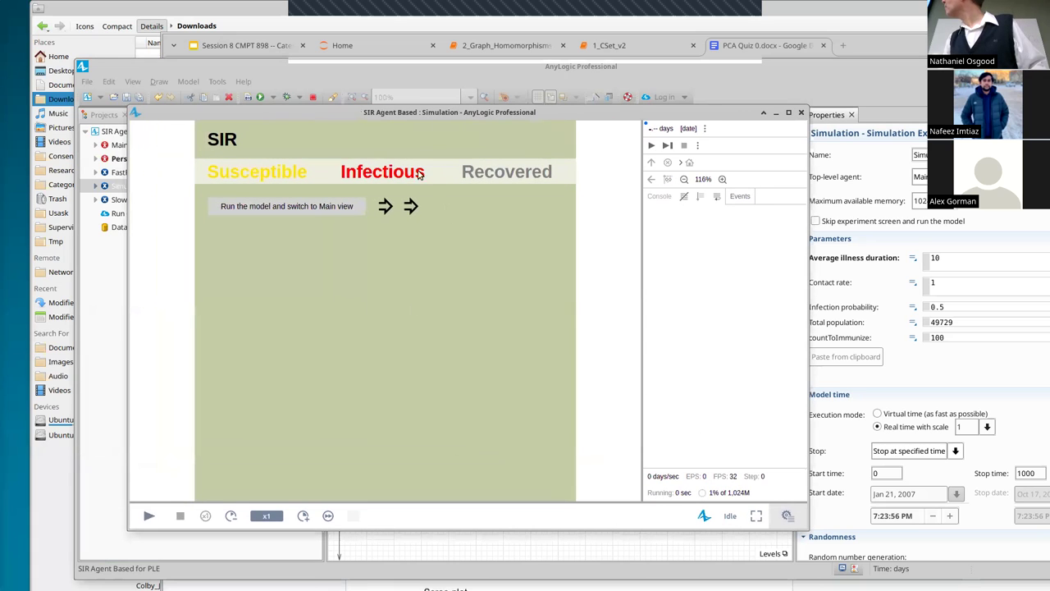
left_click(325, 207)
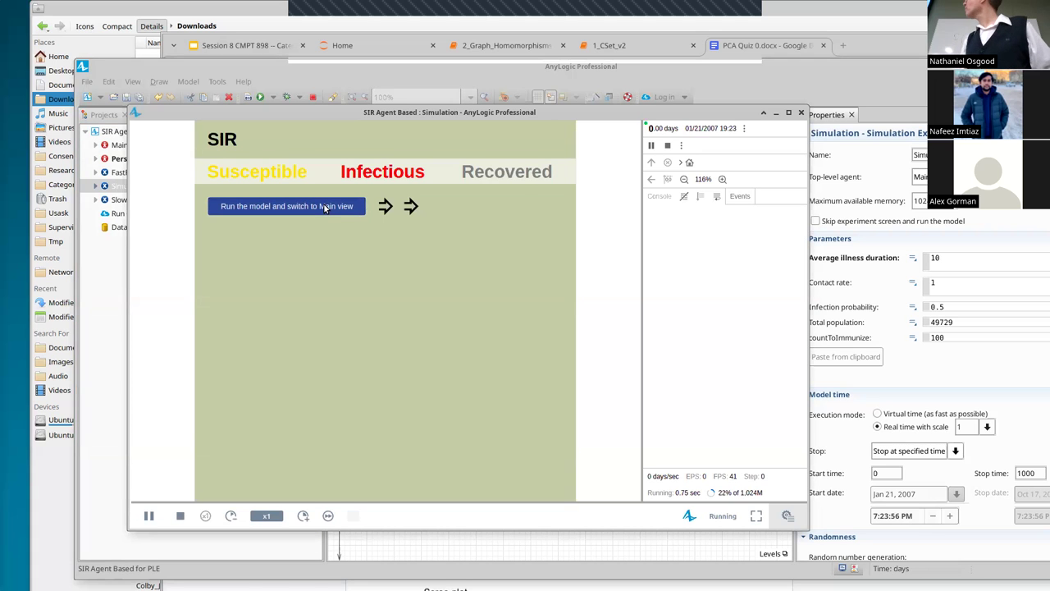
left_click_drag(342, 114, 427, 105)
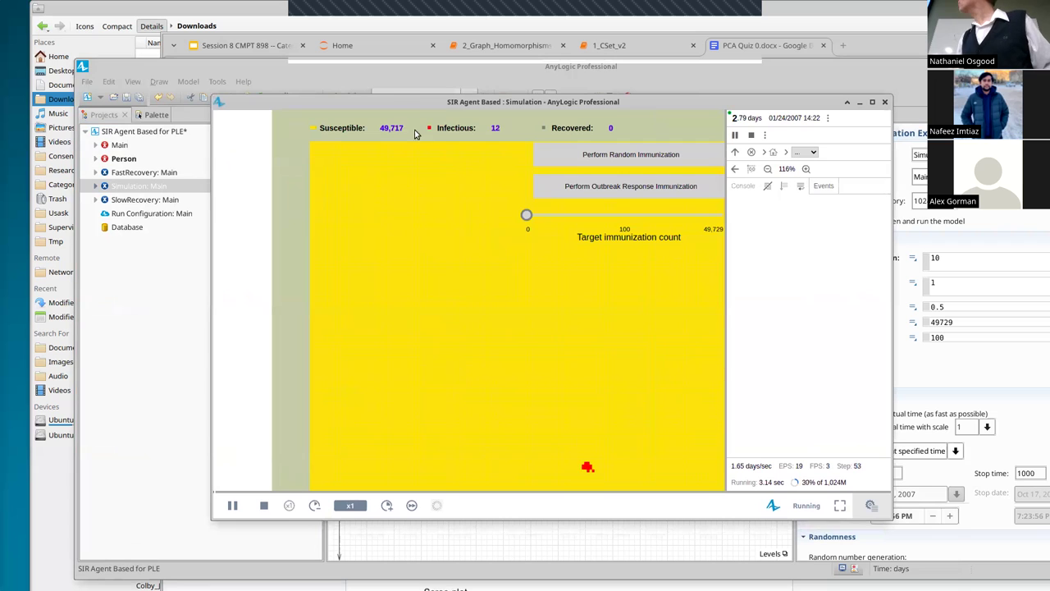